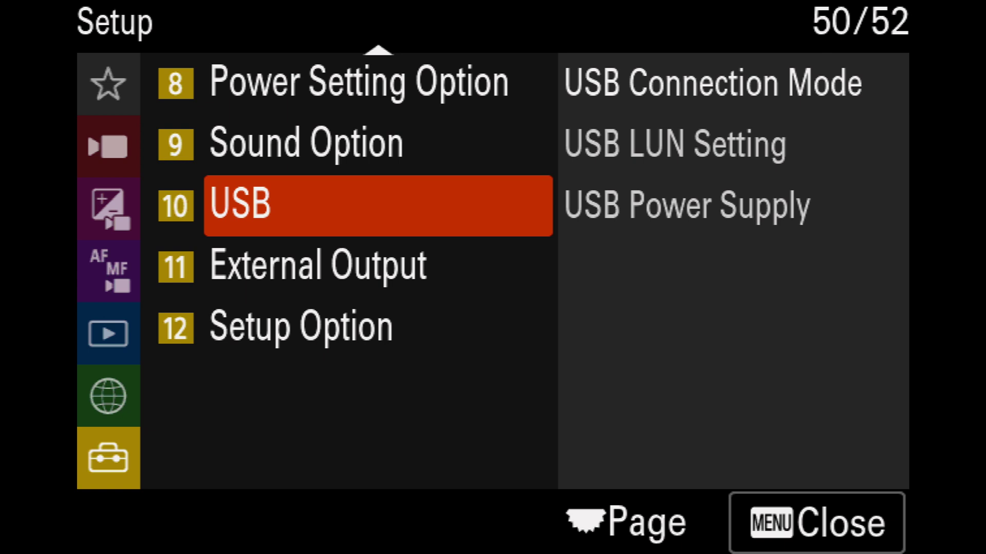
# Keep the camera's USB Connection Mode at Sel. When Connect and return to the Setup list
pyautogui.press('Right')
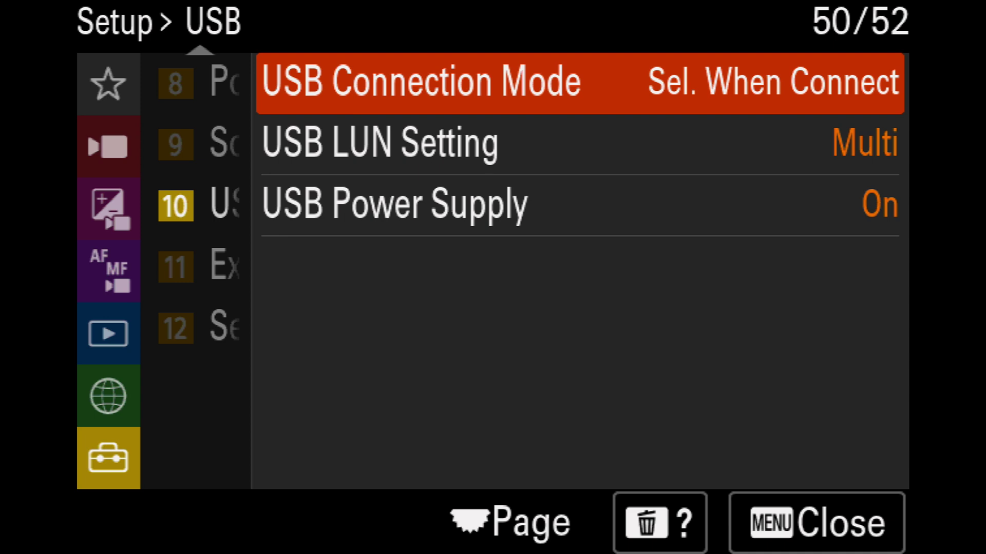
pyautogui.press('Return')
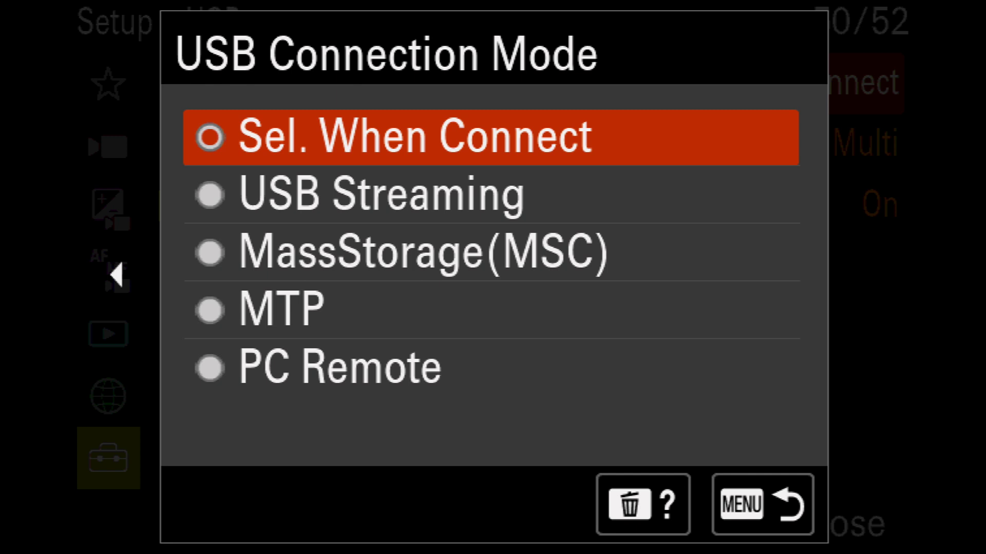
pyautogui.press('Return')
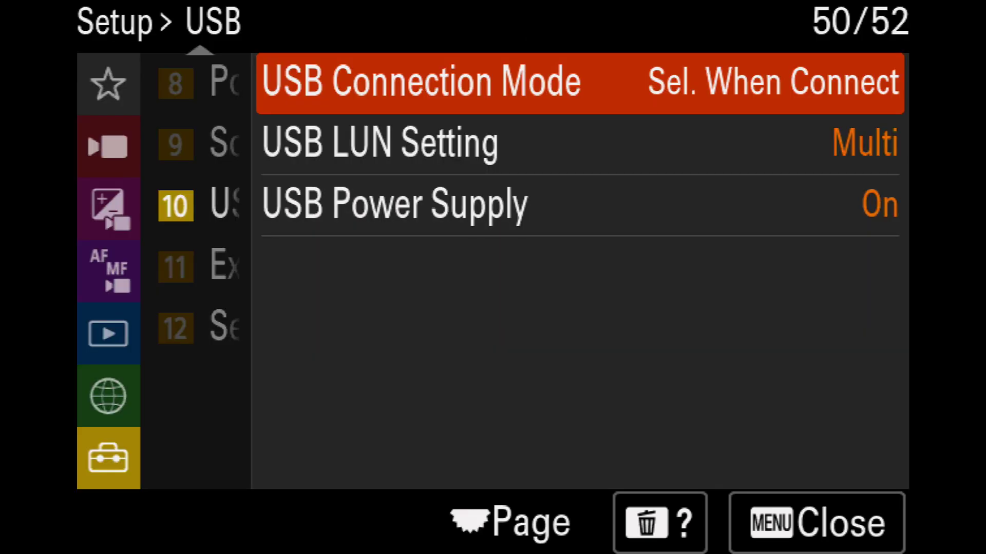
pyautogui.press('Left')
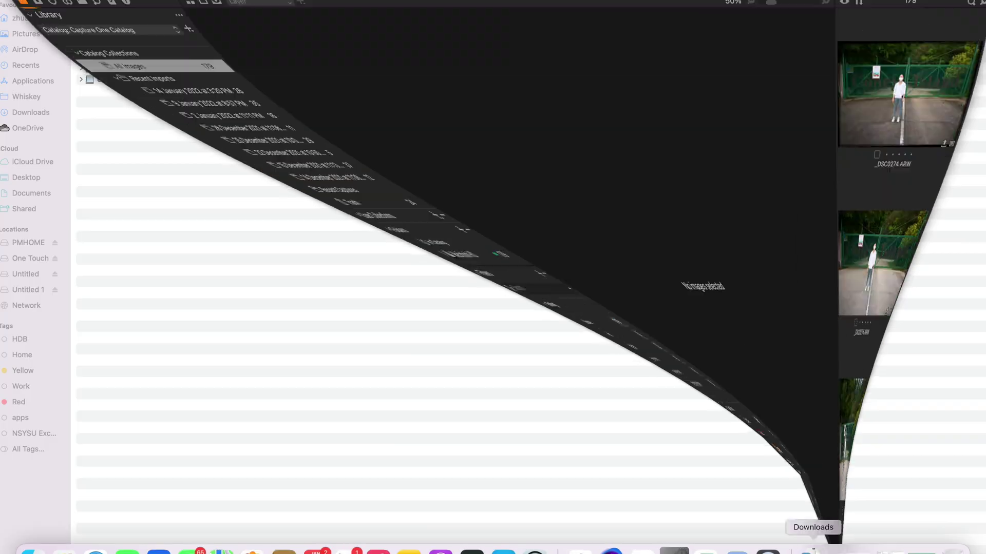
# Scroll to the dog shots and tick DSC00779, DSC00780, DSC00781 and DSC00782 for import
pyautogui.scroll(-4, 646, 351)
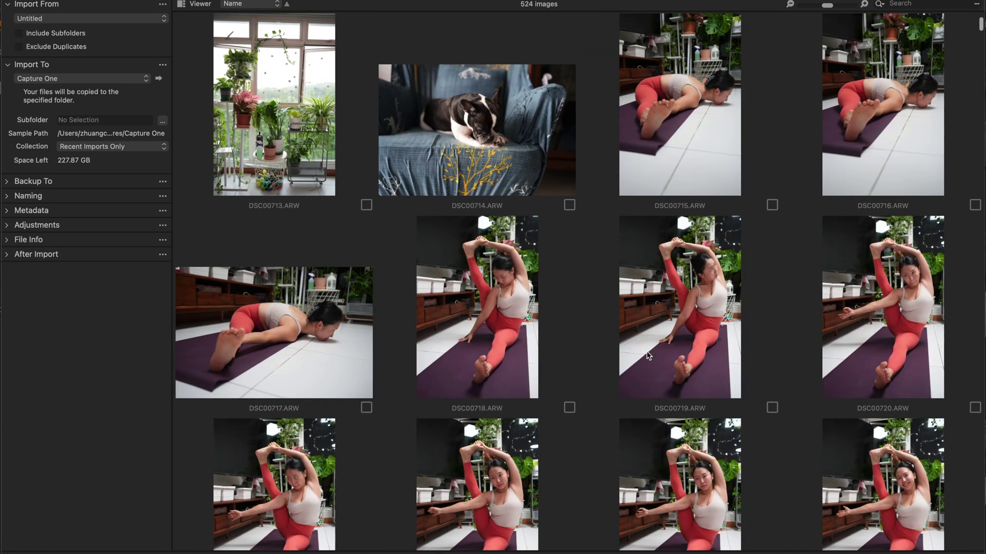
pyautogui.scroll(-8, 601, 371)
pyautogui.scroll(-15, 603, 372)
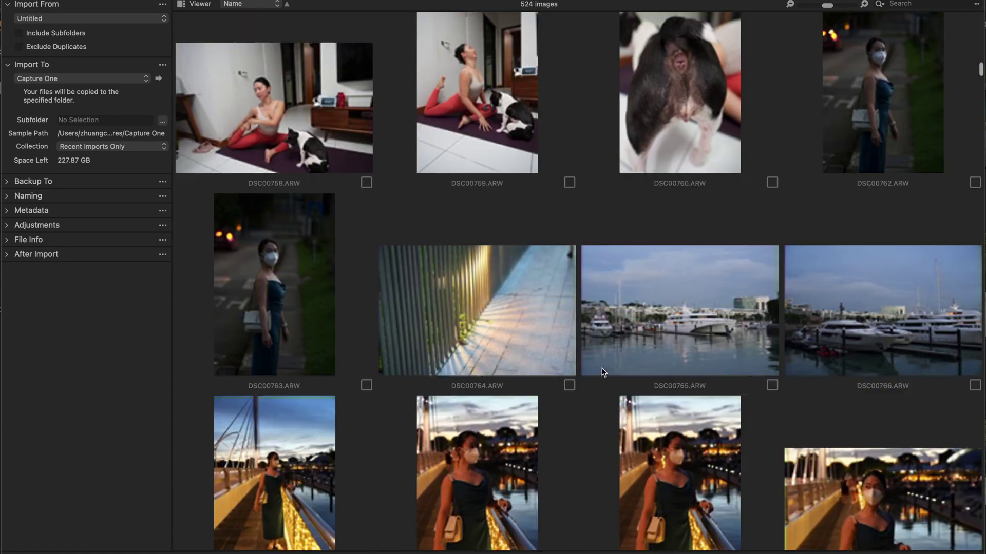
pyautogui.scroll(-3, 602, 371)
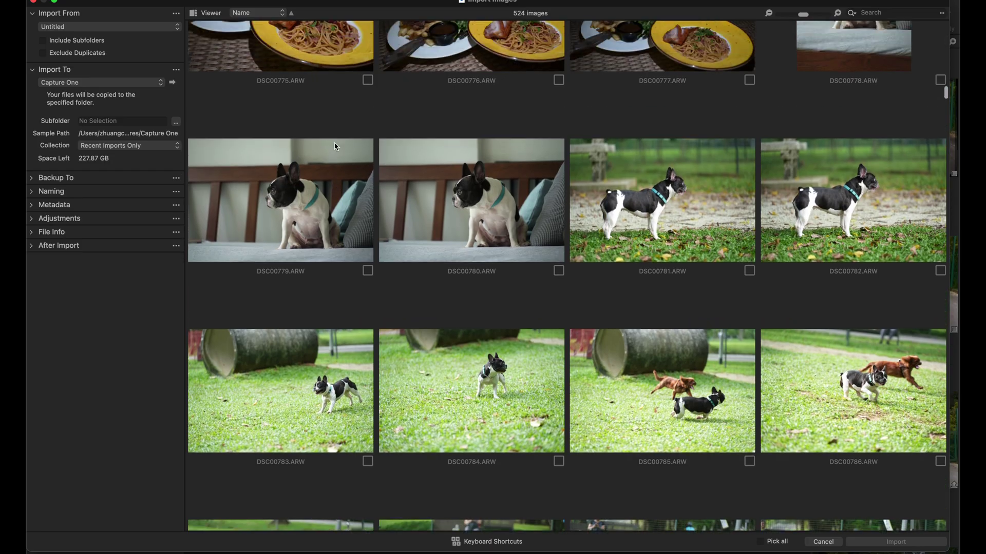
pyautogui.scroll(-2, 336, 147)
pyautogui.scroll(-1, 337, 147)
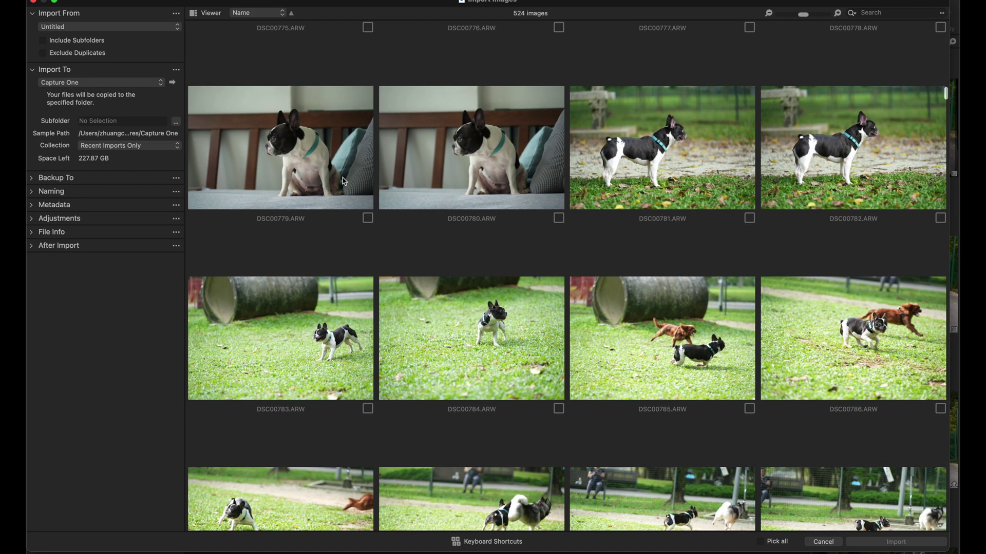
pyautogui.click(368, 219)
pyautogui.click(559, 219)
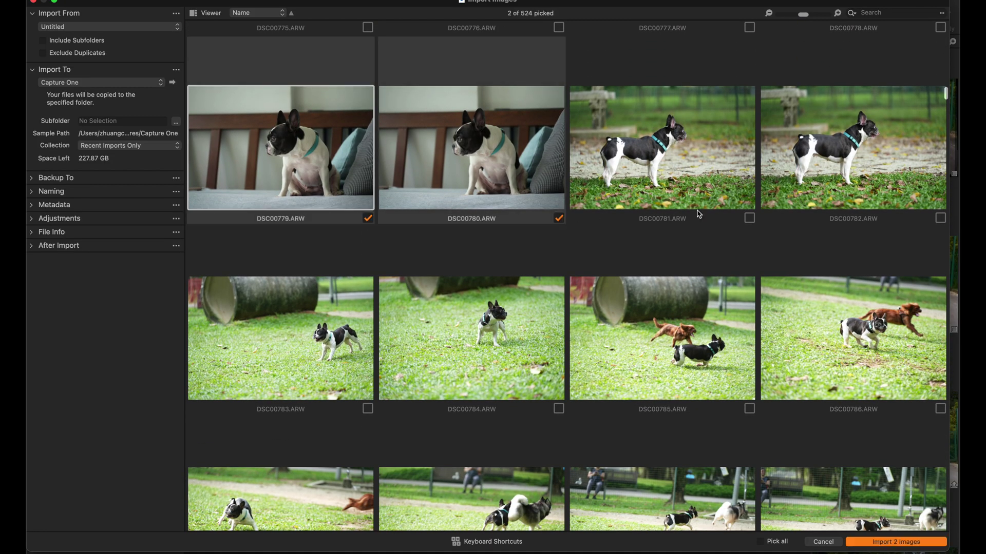
pyautogui.click(750, 219)
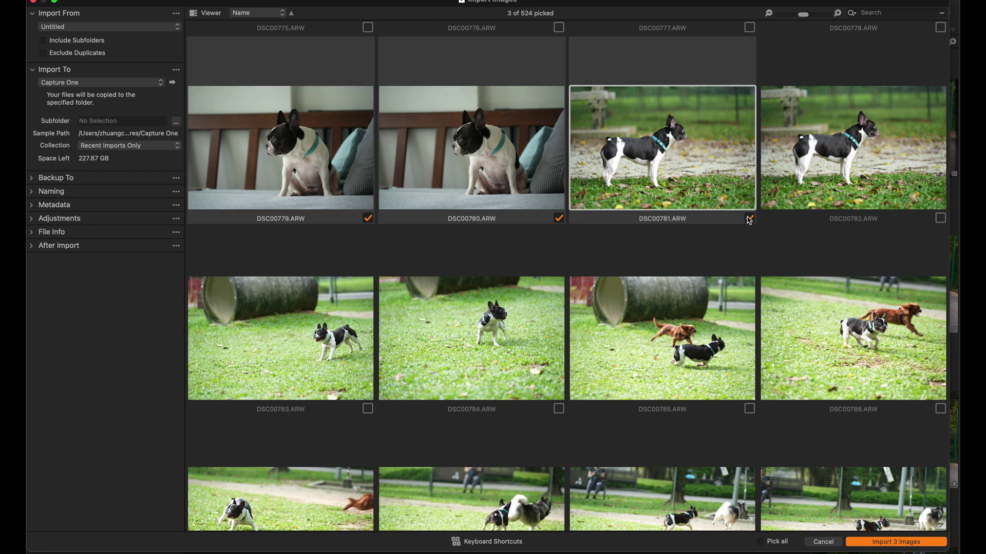
pyautogui.click(940, 219)
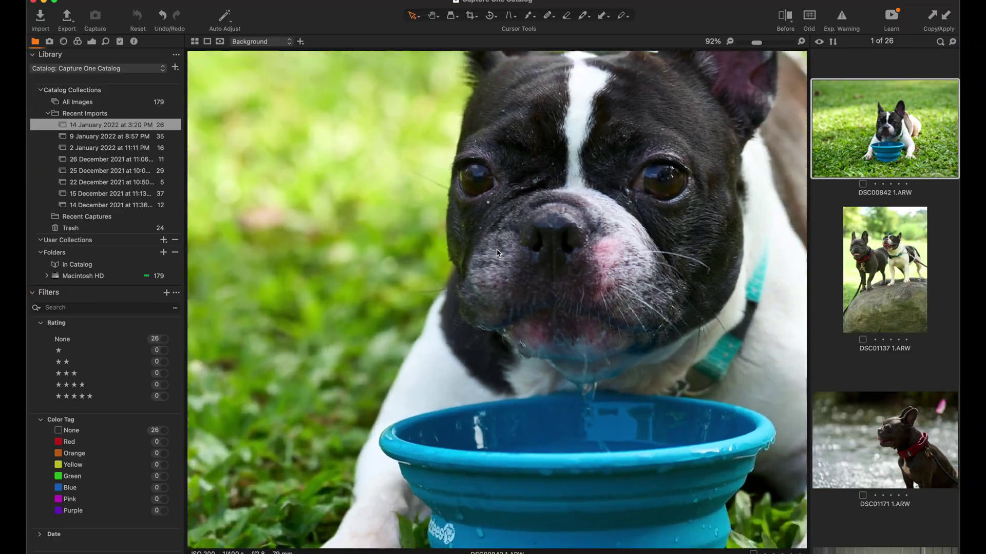
# Zoom the imported photo in the viewer, then minimise Capture One to show Finder's drives
pyautogui.scroll(-3, 497, 253)
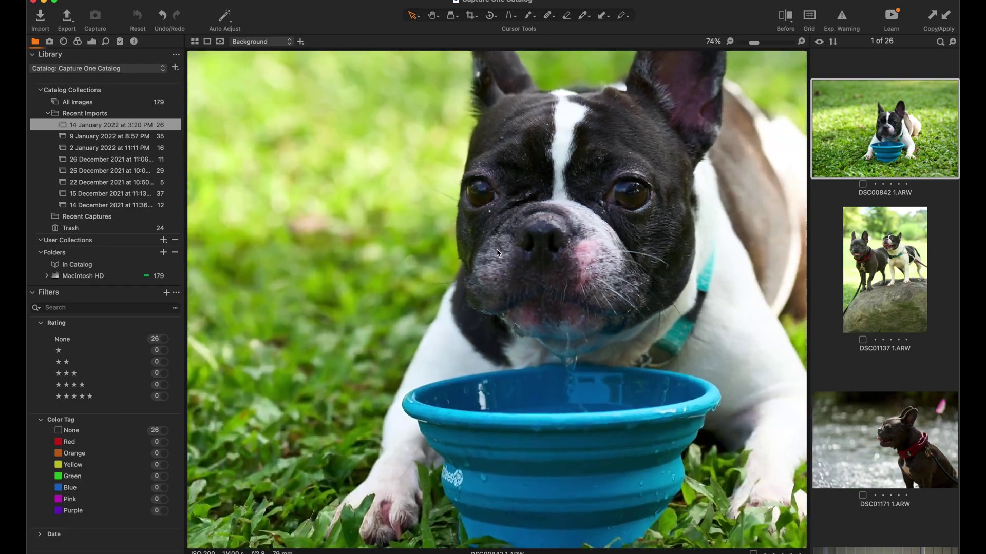
pyautogui.scroll(-2, 497, 253)
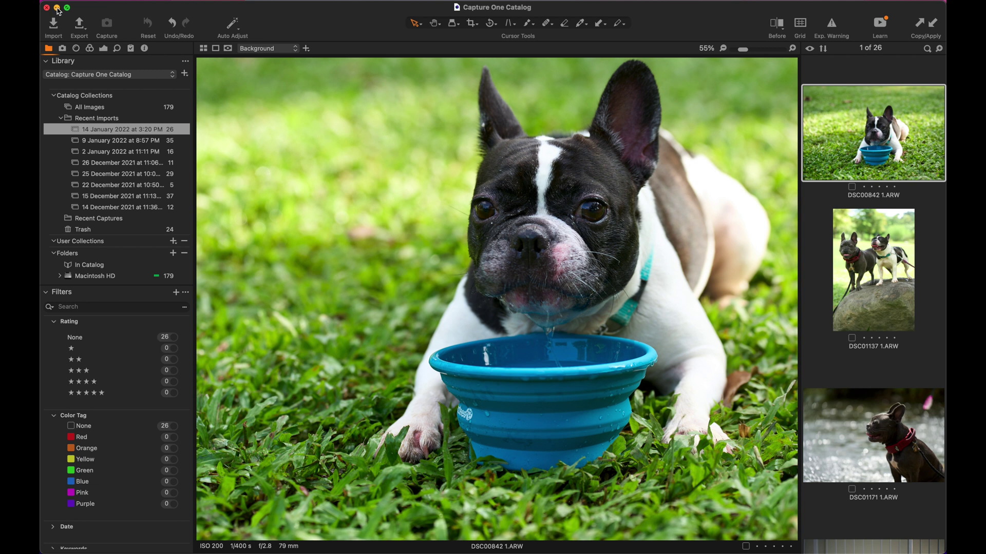
pyautogui.click(57, 8)
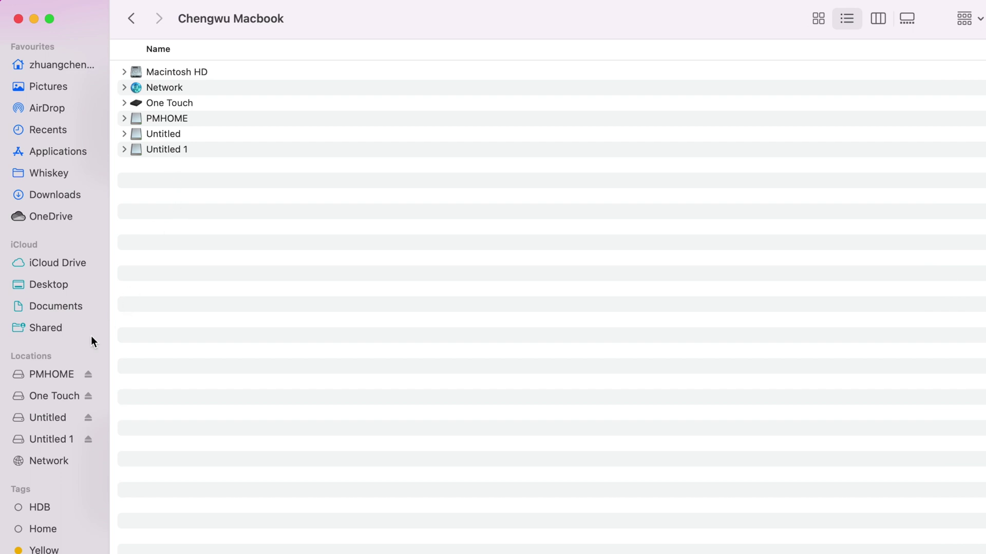
# Compare the PMHOME, Untitled and Untitled 1 drives, ending back on the Untitled drive
pyautogui.click(45, 377)
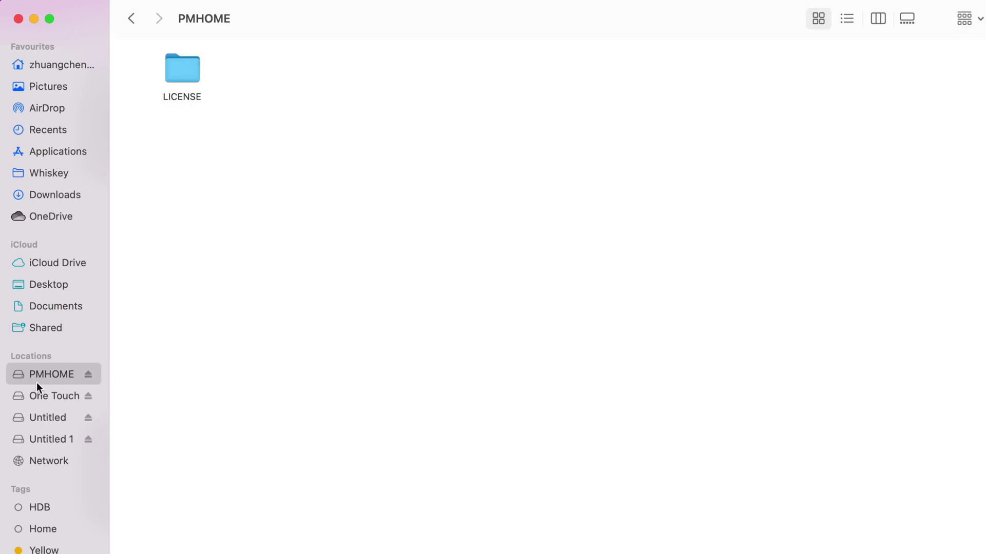
pyautogui.click(40, 419)
pyautogui.click(37, 443)
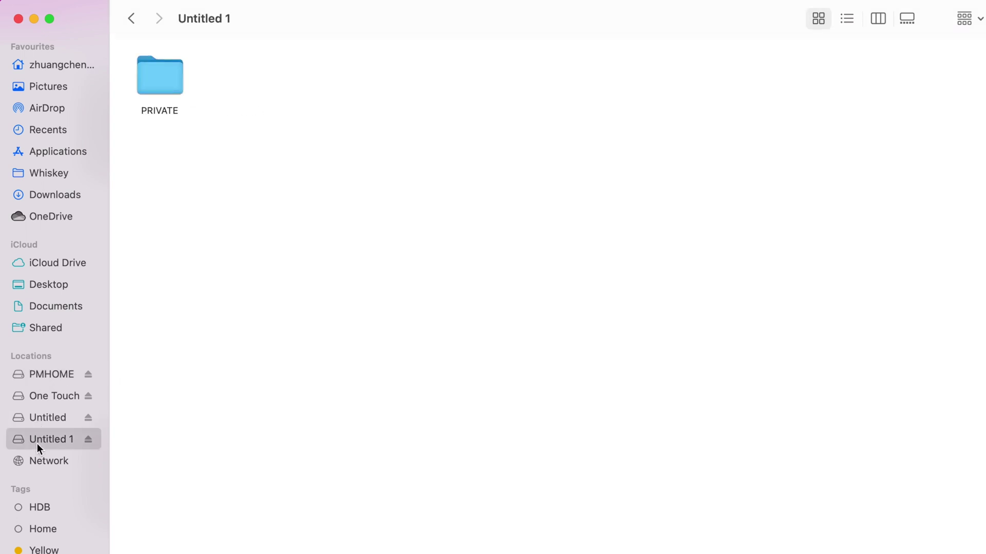
pyautogui.click(36, 422)
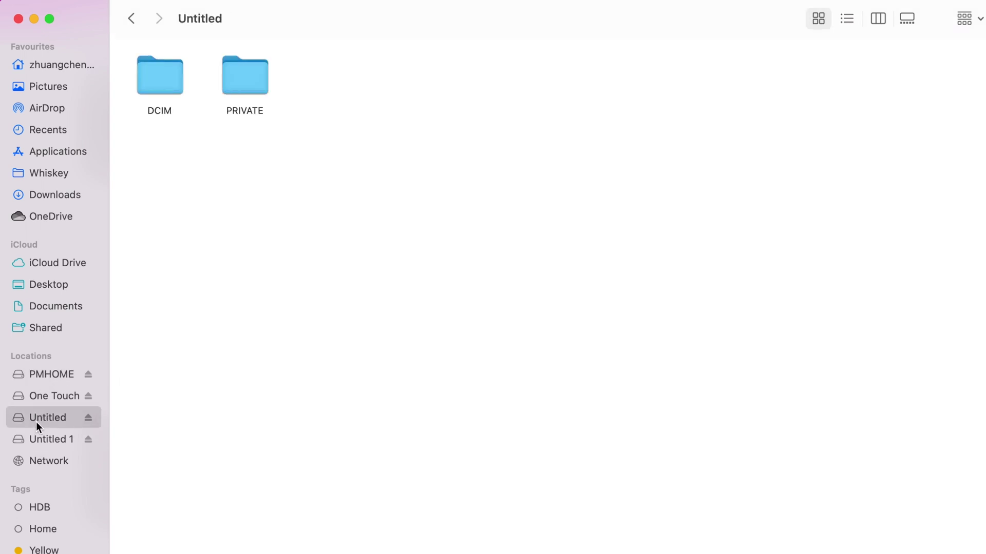
pyautogui.click(54, 380)
pyautogui.click(199, 83)
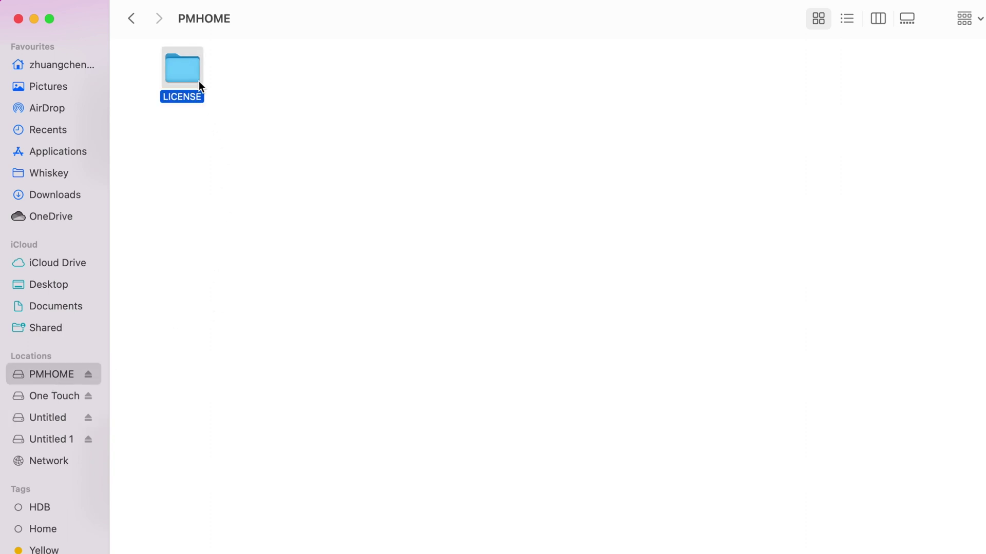
pyautogui.press('super+bracketleft')
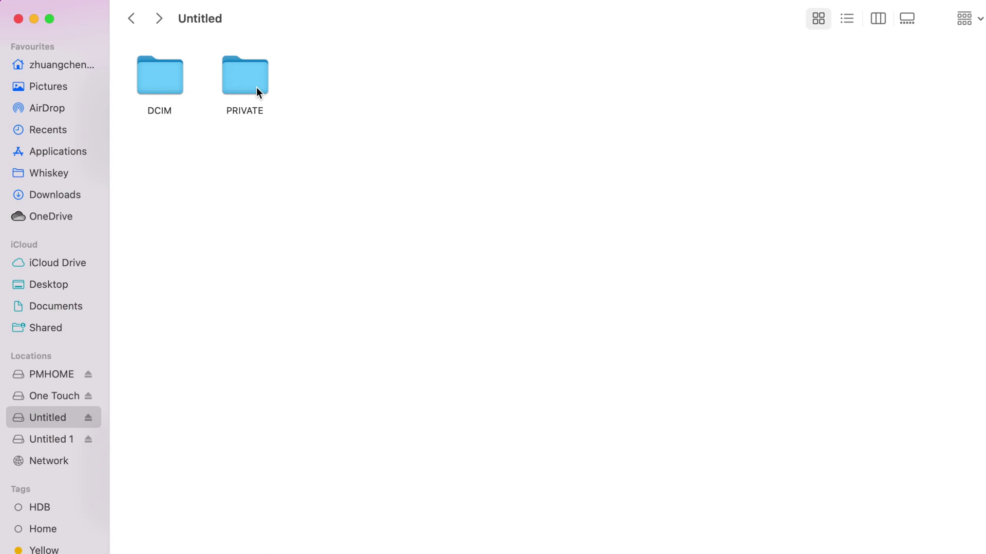
pyautogui.doubleClick(257, 87)
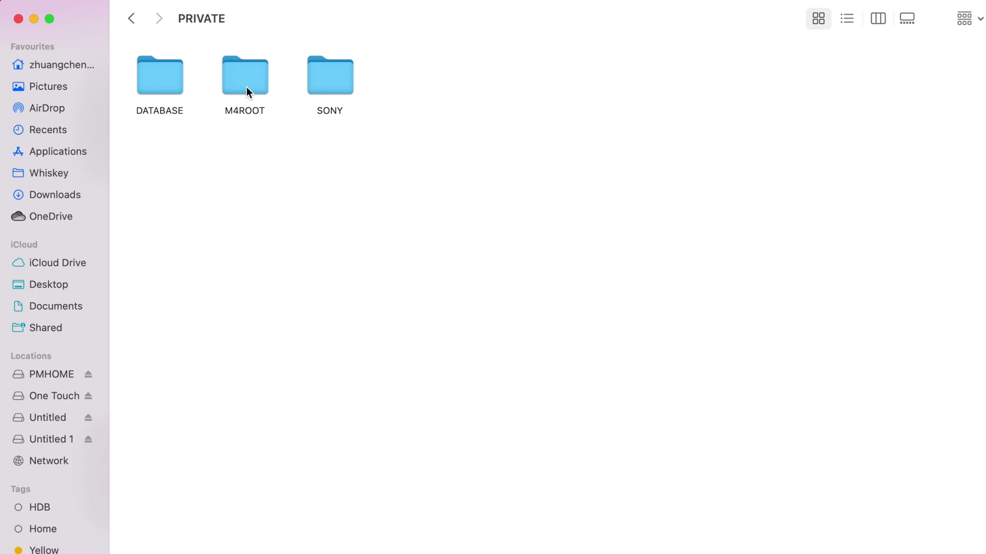
pyautogui.doubleClick(247, 89)
pyautogui.doubleClick(176, 88)
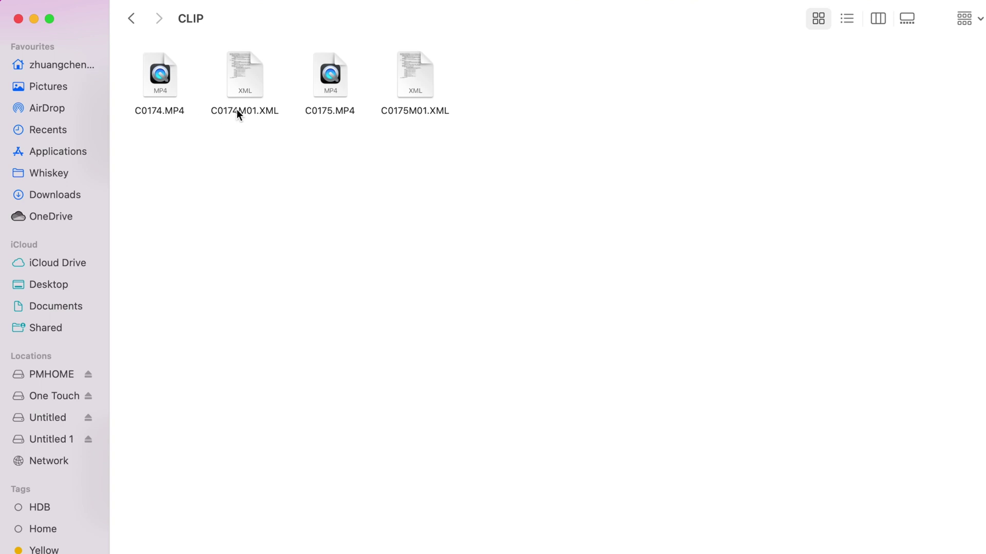
pyautogui.moveTo(160, 80); pyautogui.dragTo(243, 242)
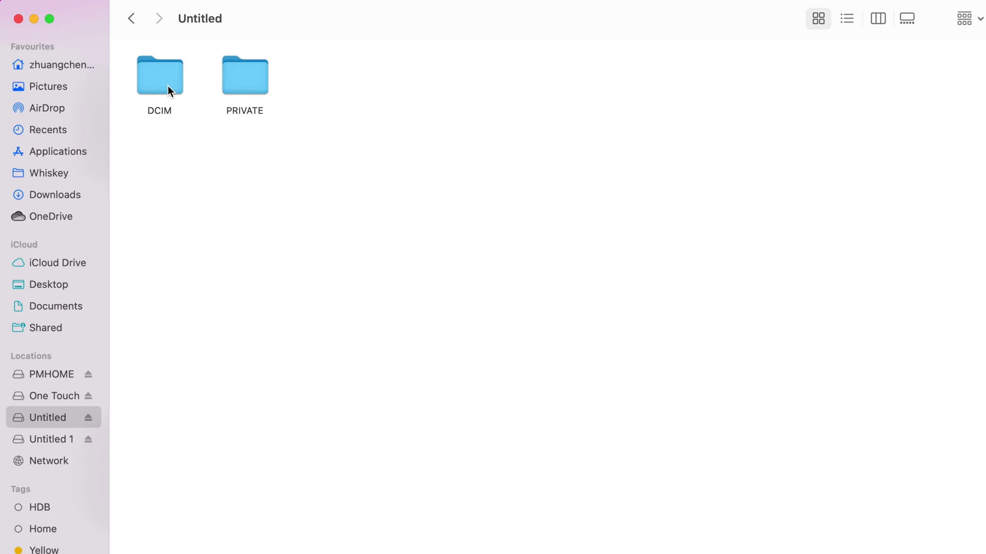
# Open DCIM and then its 100MSDCF folder of ARW and HIF photos
pyautogui.doubleClick(170, 91)
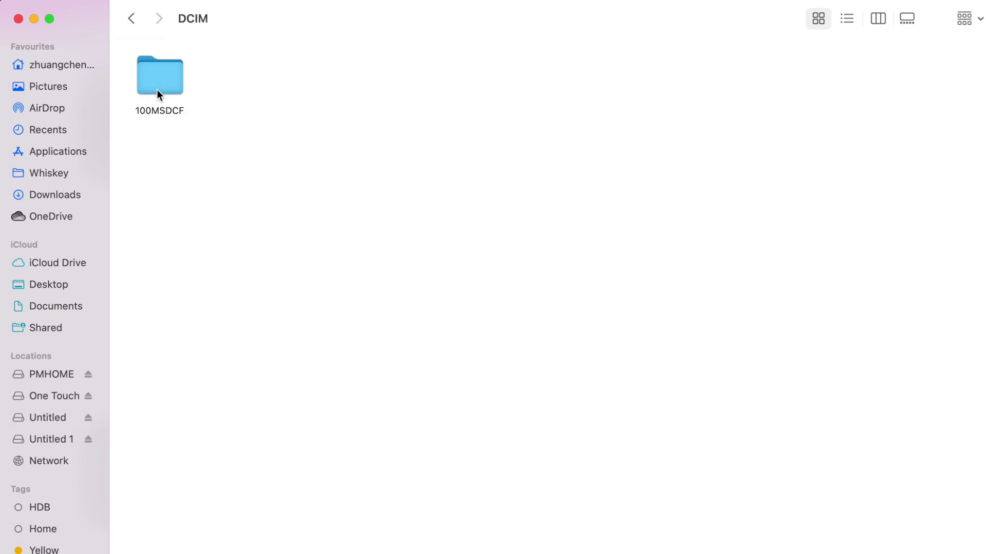
pyautogui.click(157, 94)
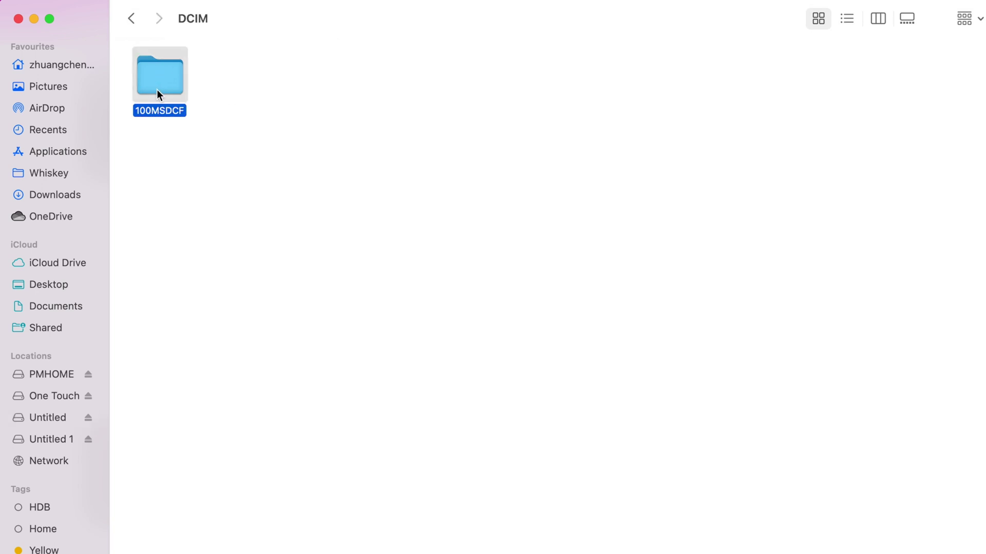
pyautogui.doubleClick(159, 94)
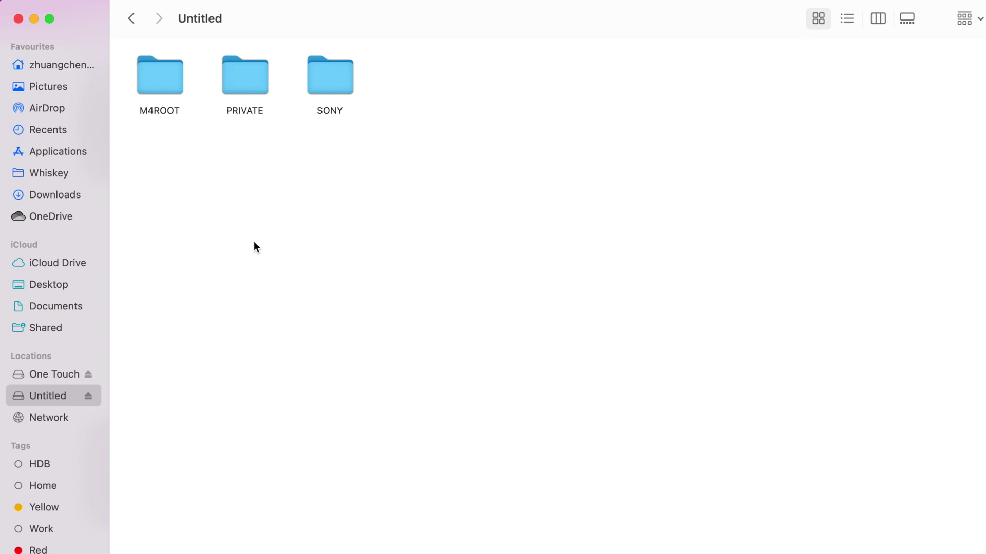
# Open M4ROOT › CLIP and marquee-select the C0151–C0160 and C0171–C0172 MP4 and XML files
pyautogui.click(166, 95)
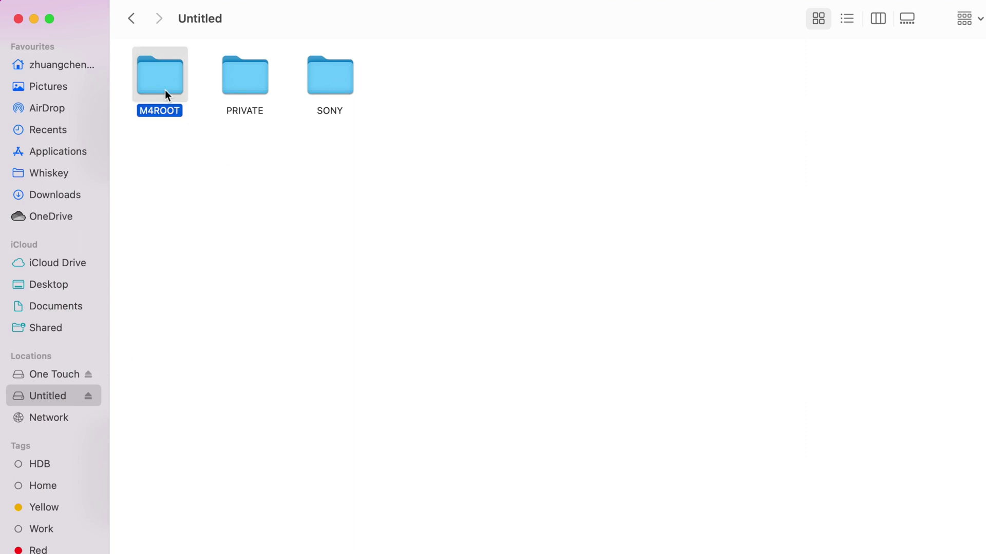
pyautogui.doubleClick(166, 95)
pyautogui.doubleClick(170, 88)
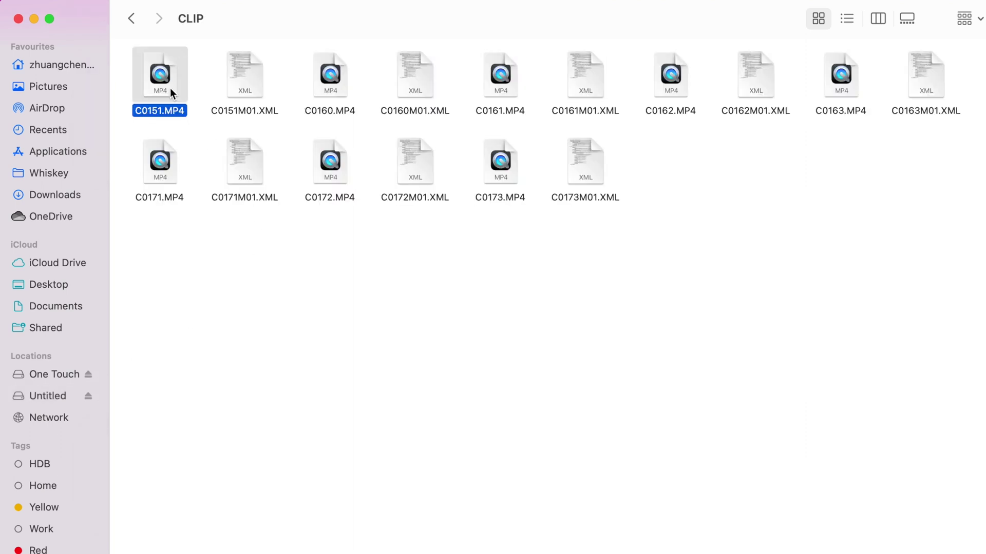
pyautogui.moveTo(161, 227); pyautogui.dragTo(387, 51)
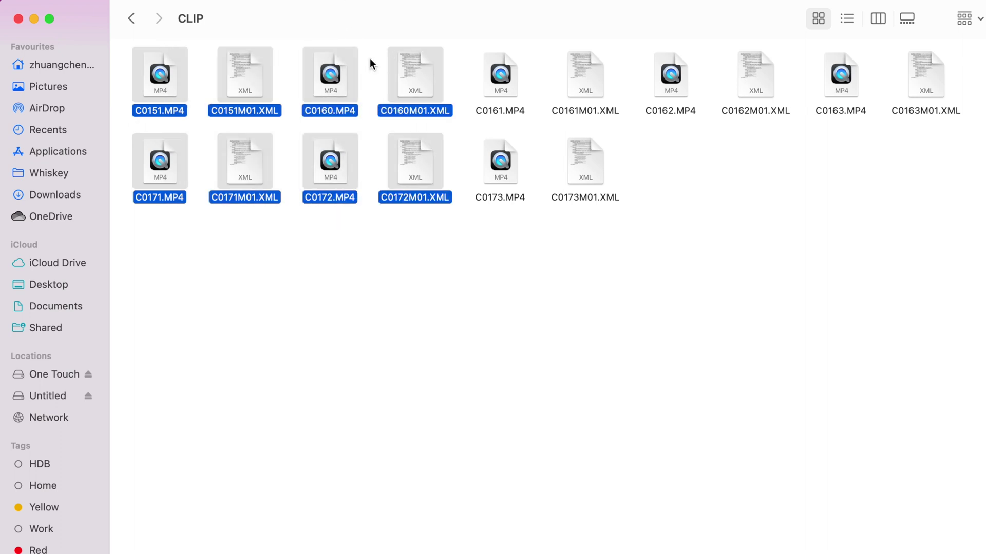